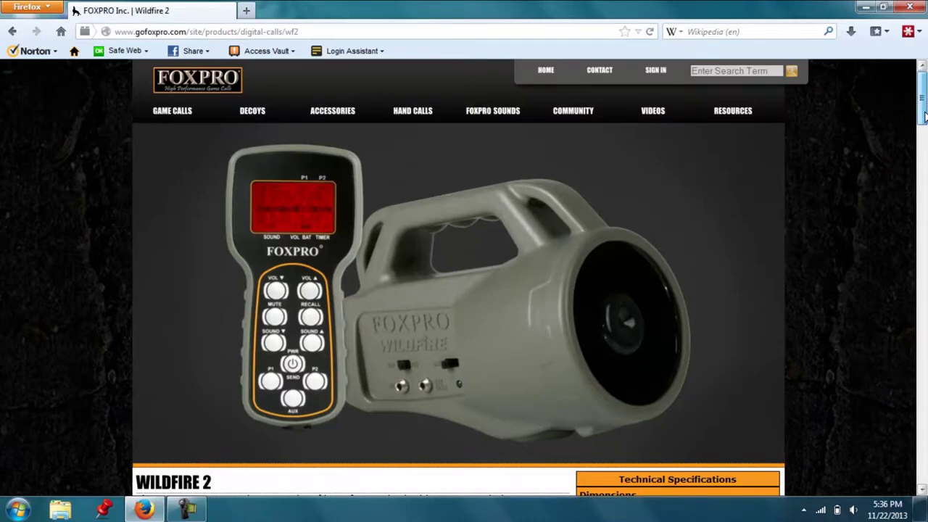
Open the Wildfire 2 STANDARD SOUND LIST PDF from the specifications table.
left_click_drag(925, 110, 924, 168)
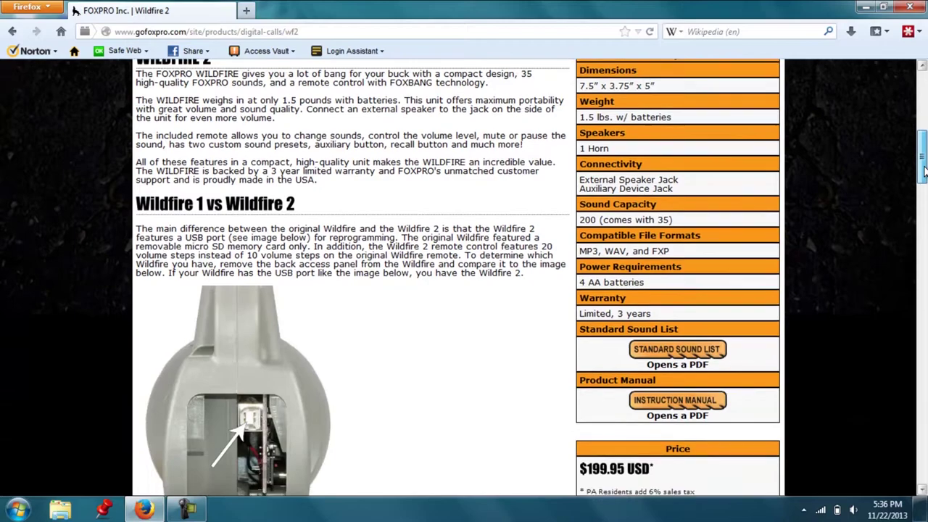
left_click(692, 348)
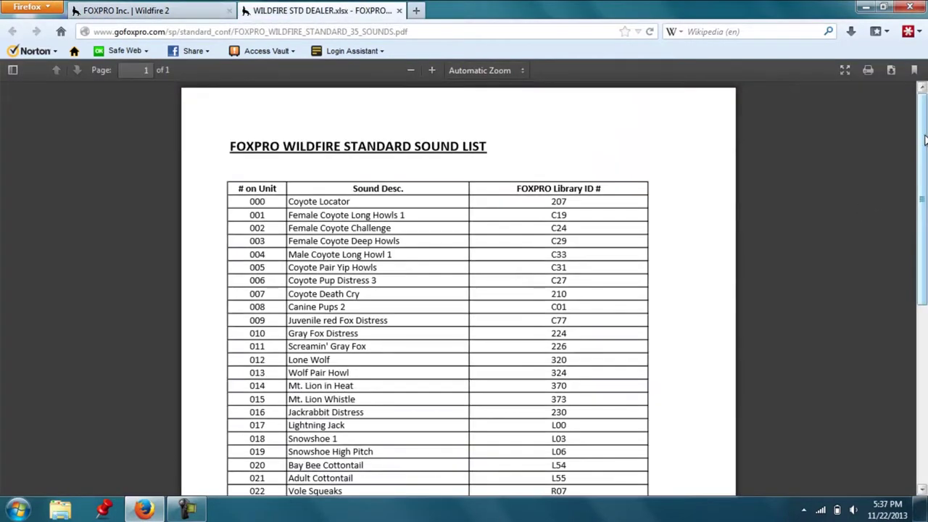
Scroll through the Wildfire standard 35-sound list in the PDF viewer.
left_click_drag(924, 140, 925, 197)
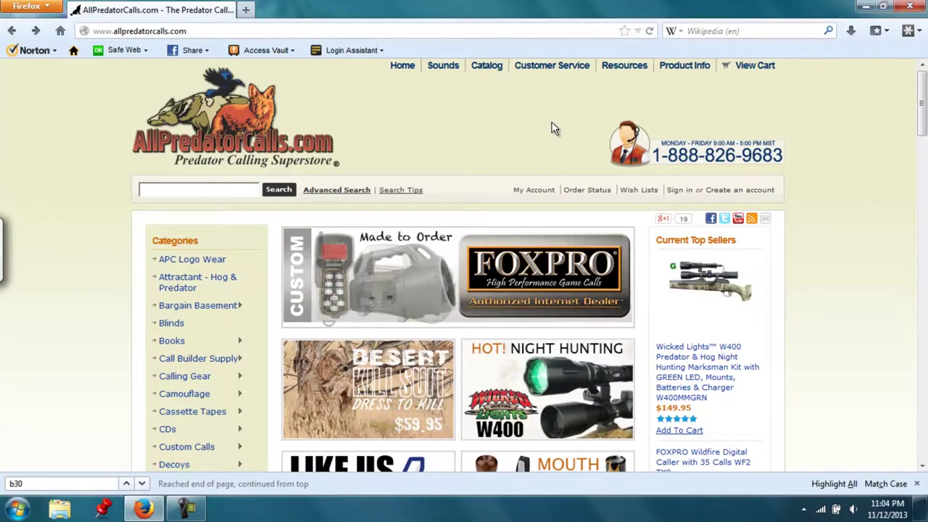
mouse_move(442, 70)
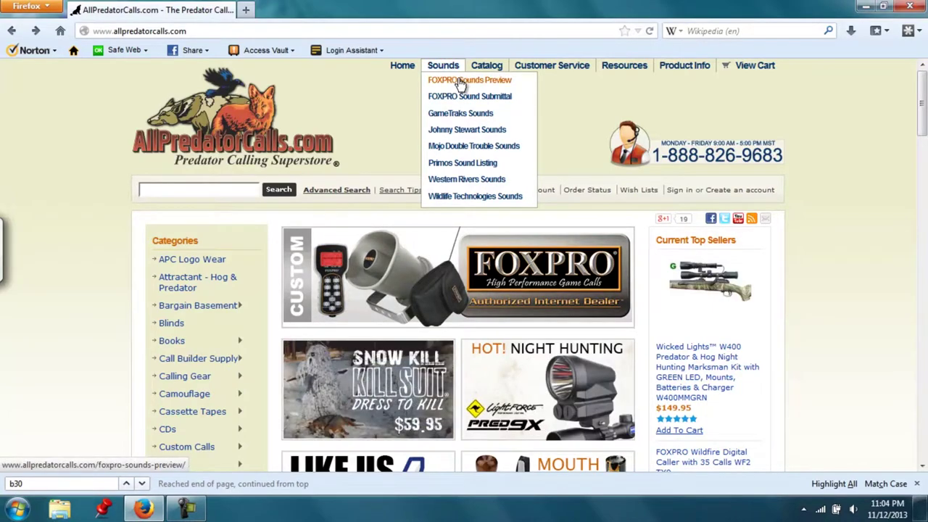
left_click(461, 87)
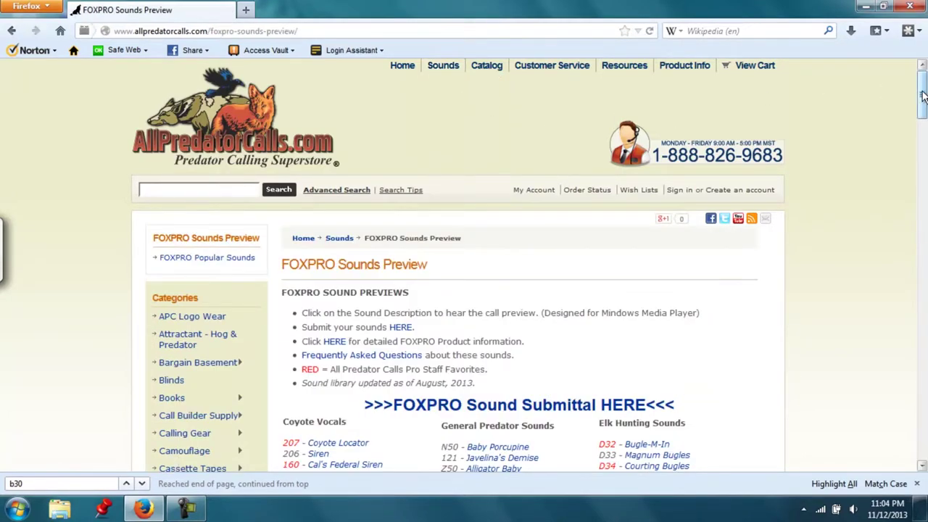
left_click_drag(923, 94, 923, 131)
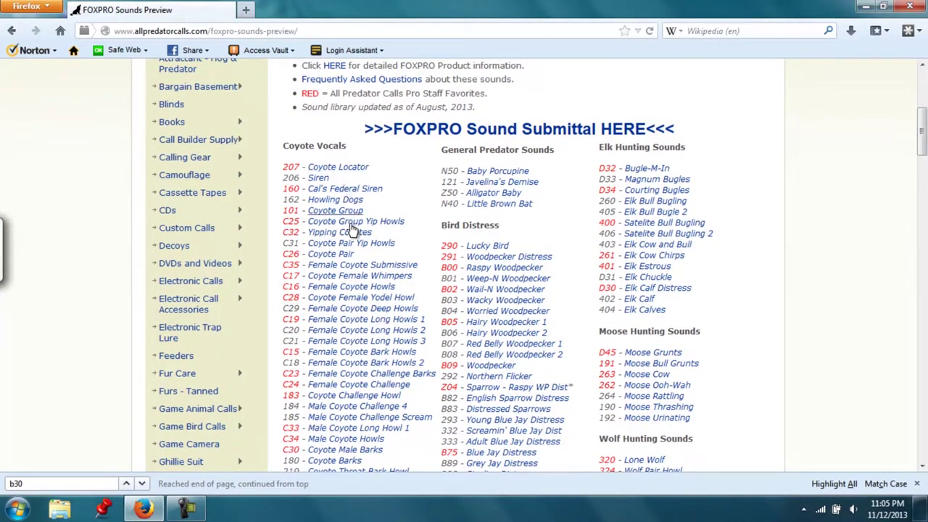
left_click(13, 31)
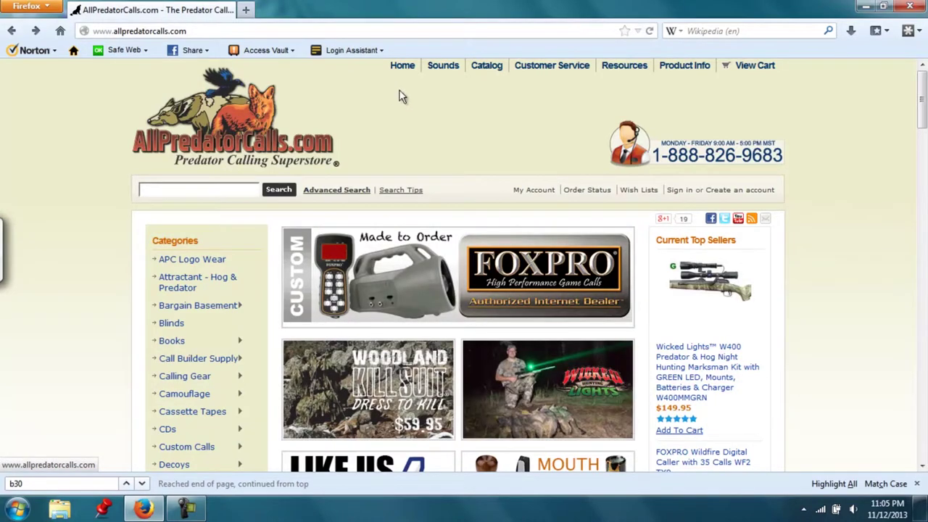
Open the FOXPRO products category and scroll to the bottom of the product grid.
left_click(475, 264)
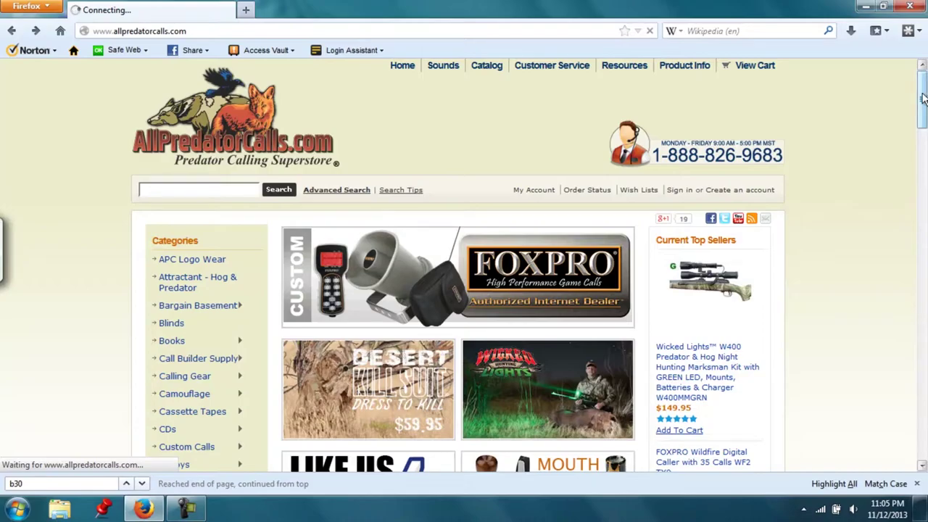
left_click_drag(923, 104, 922, 253)
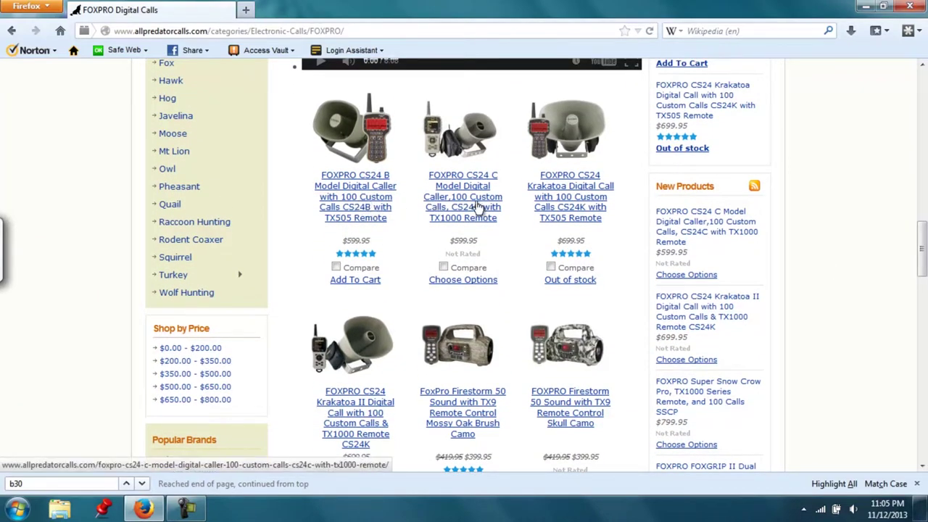
left_click_drag(922, 240, 921, 406)
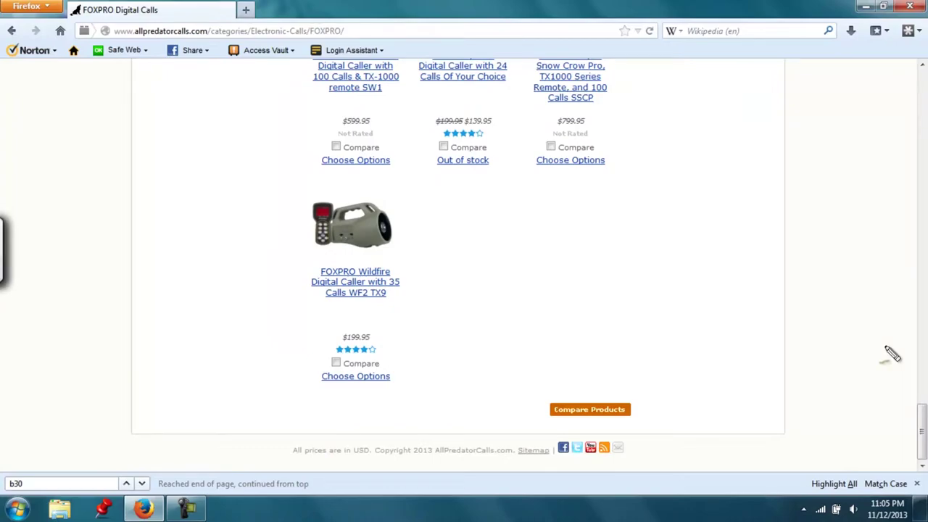
Circle and clear TX9 in the name, then open the Wildfire WF2 TX9 product page.
left_click(388, 293)
mouse_move(388, 294)
left_mouse_down()
mouse_move(404, 291)
mouse_move(392, 297)
left_mouse_up()
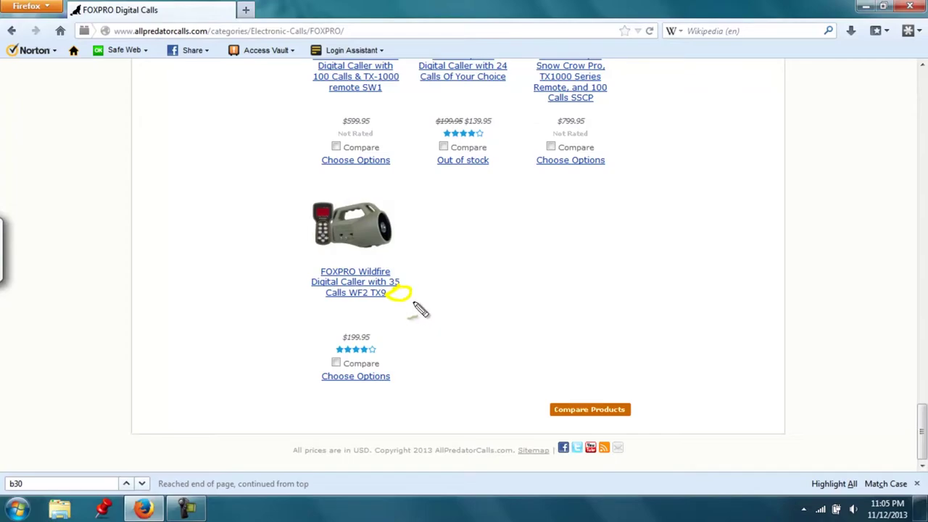
key("Escape")
left_click(367, 287)
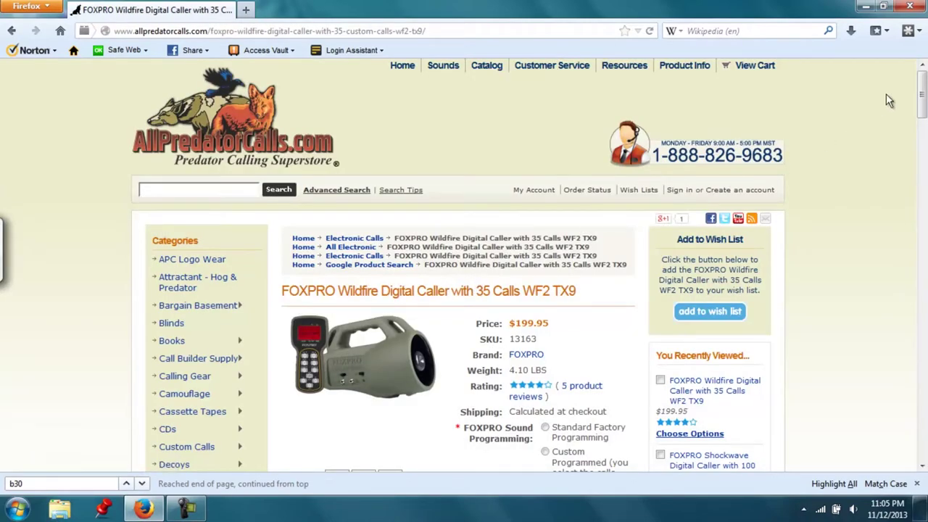
Add the Wildfire WF2 TX9 with Custom Programmed sounds to the cart and go to checkout.
left_click_drag(923, 92, 923, 122)
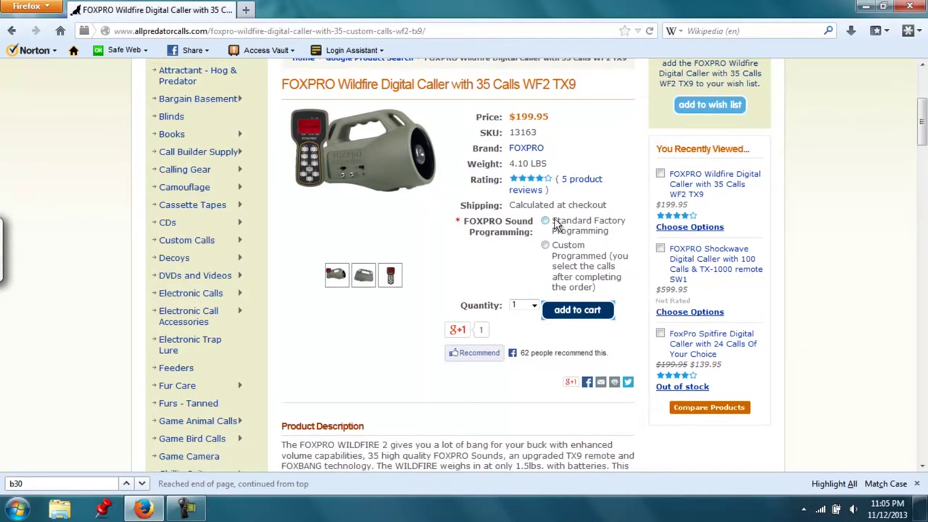
left_click(545, 246)
left_click(586, 318)
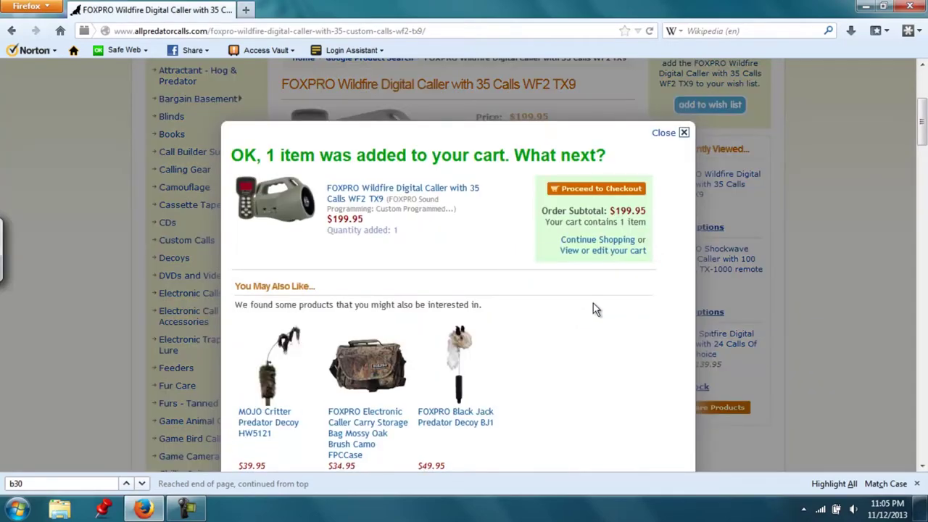
scroll(923, 125, "down", 2)
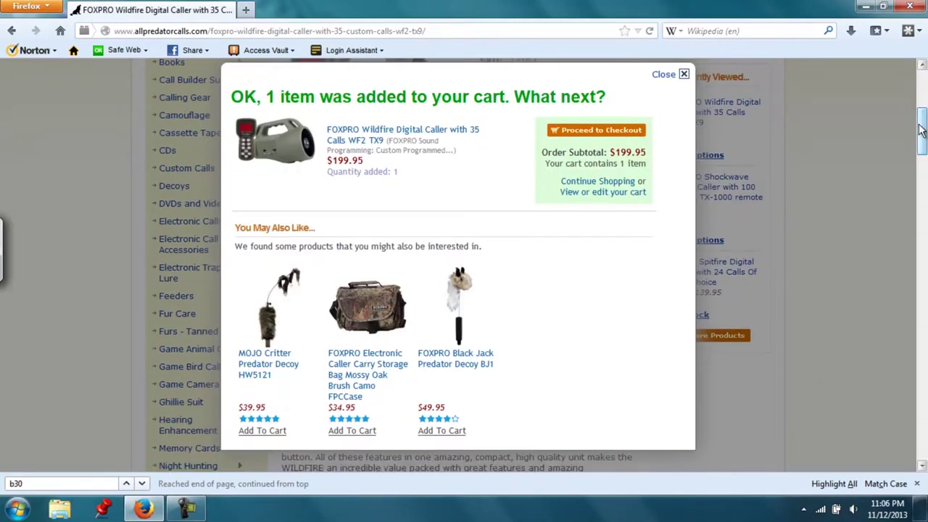
left_click(622, 136)
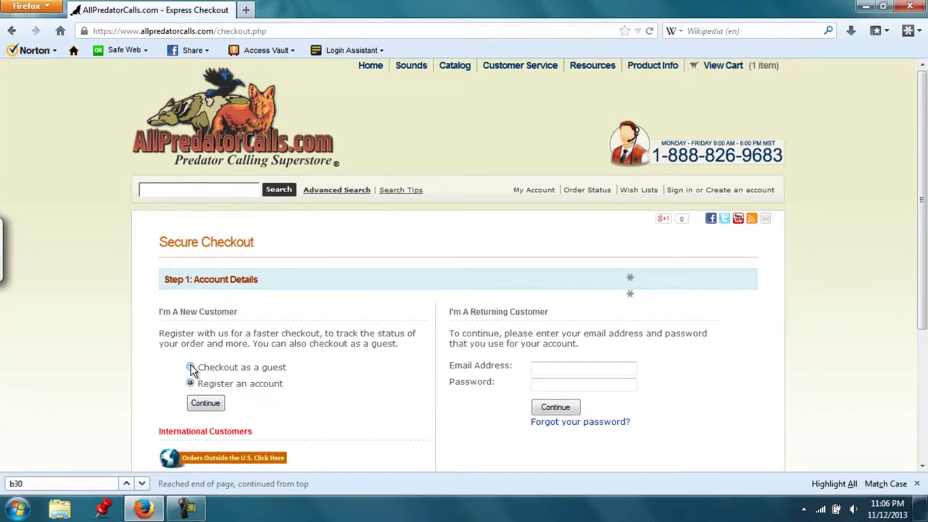
Check out as a guest, ship to the billing address, and choose UPS Ground at $12.80.
left_click(191, 391)
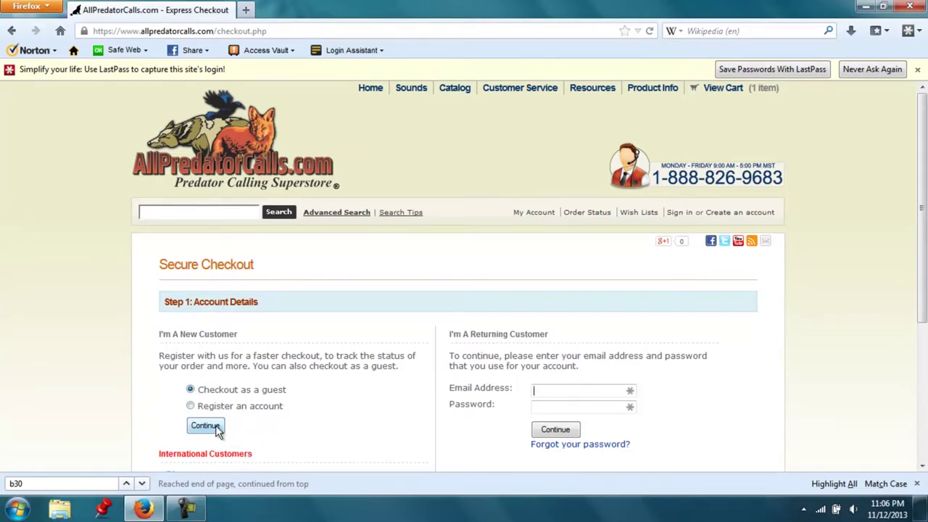
left_click(206, 425)
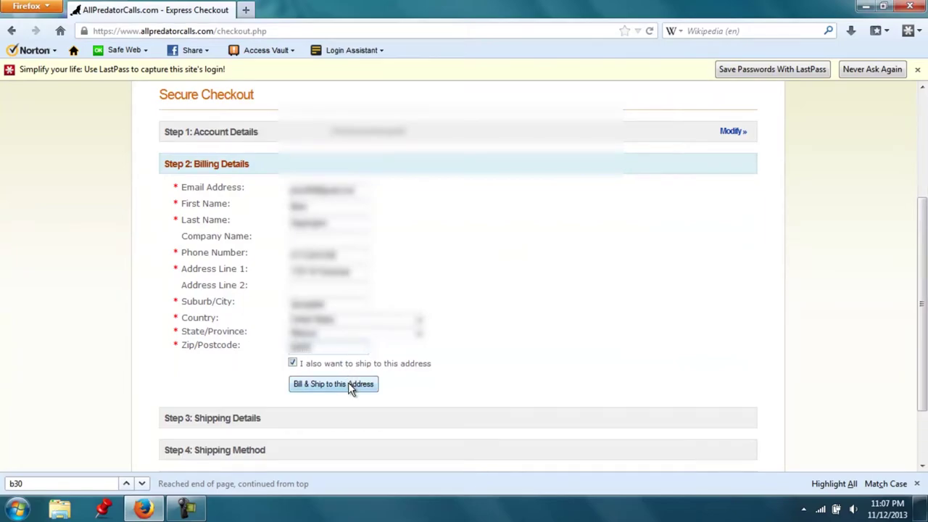
left_click(349, 388)
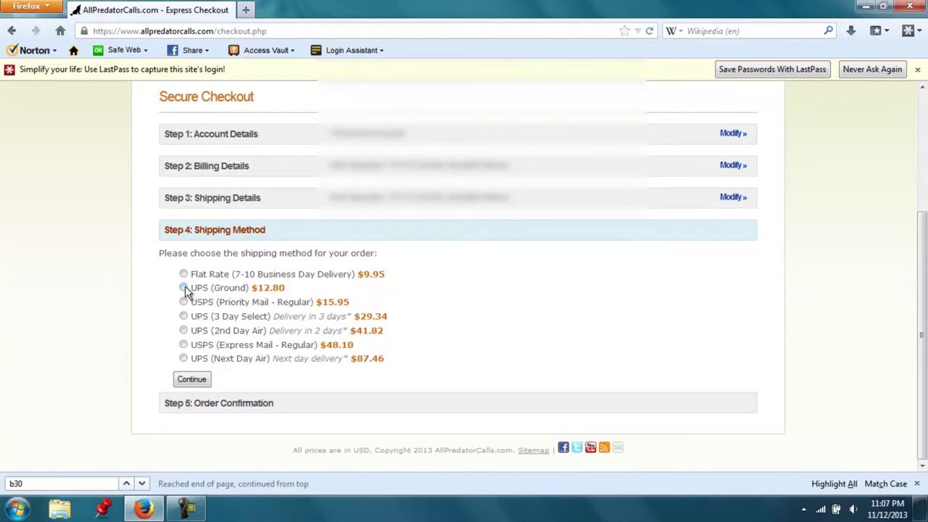
left_click(184, 287)
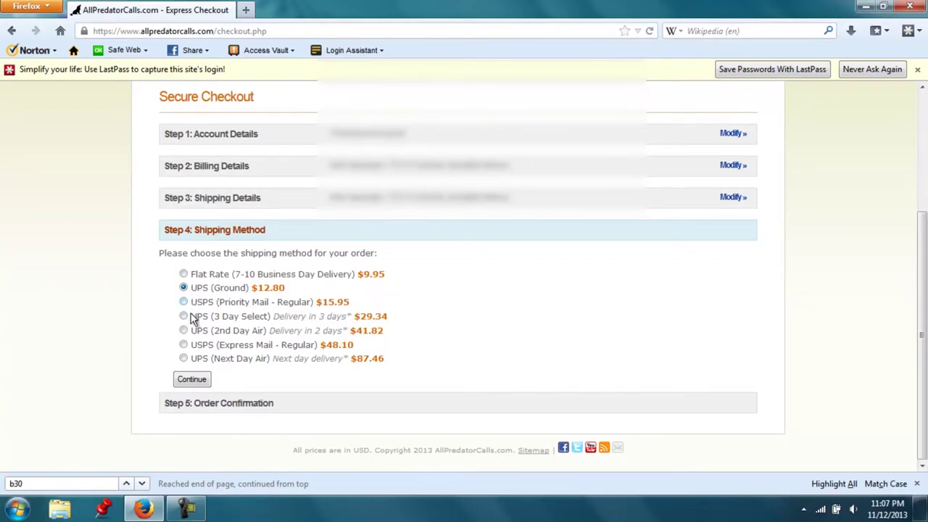
left_click(194, 380)
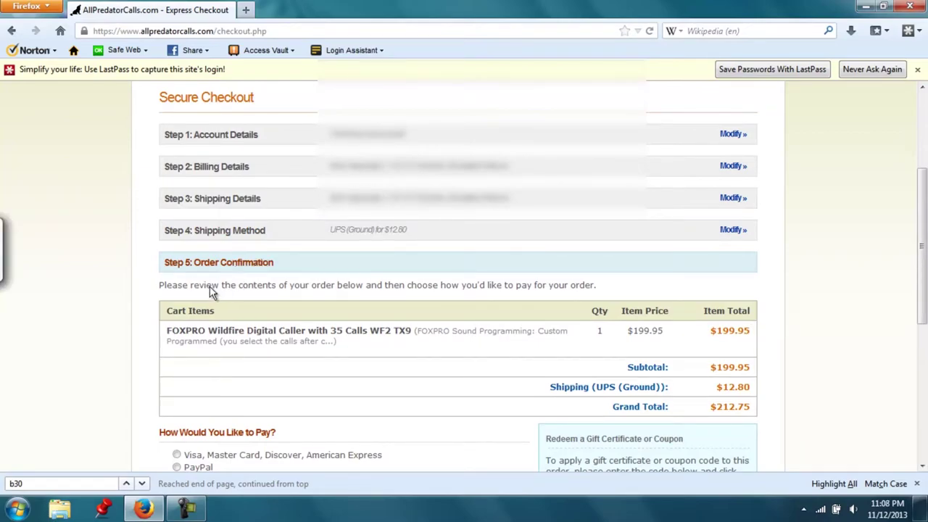
Underline the Order Confirmation heading, the Custom item and the programming note, then clear the marks.
key("ctrl")
left_click_drag(193, 268, 279, 268)
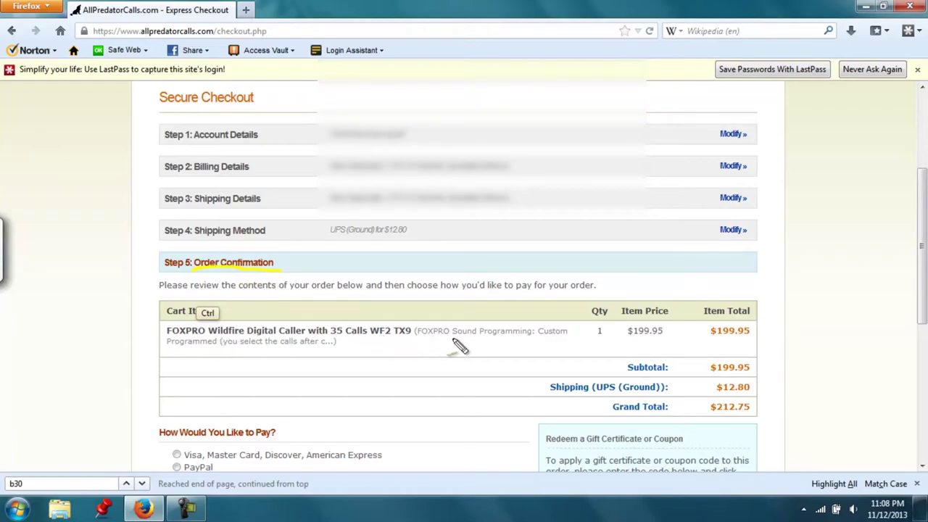
left_click_drag(536, 336, 574, 336)
left_click_drag(168, 348, 324, 352)
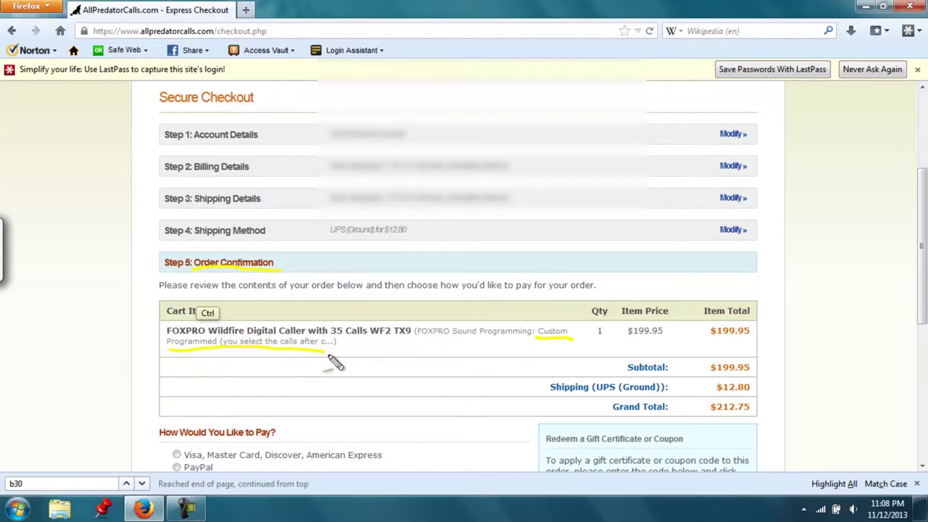
left_click(921, 232)
Choose Visa, Master Card, Discover, American Express payment and proceed to payment details.
left_click_drag(921, 232, 924, 290)
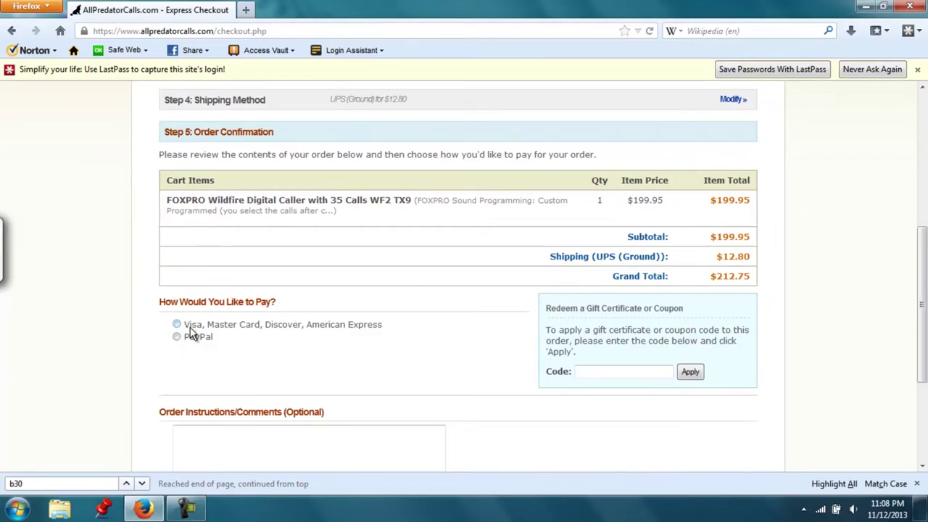
left_click(177, 324)
left_click_drag(923, 272, 913, 363)
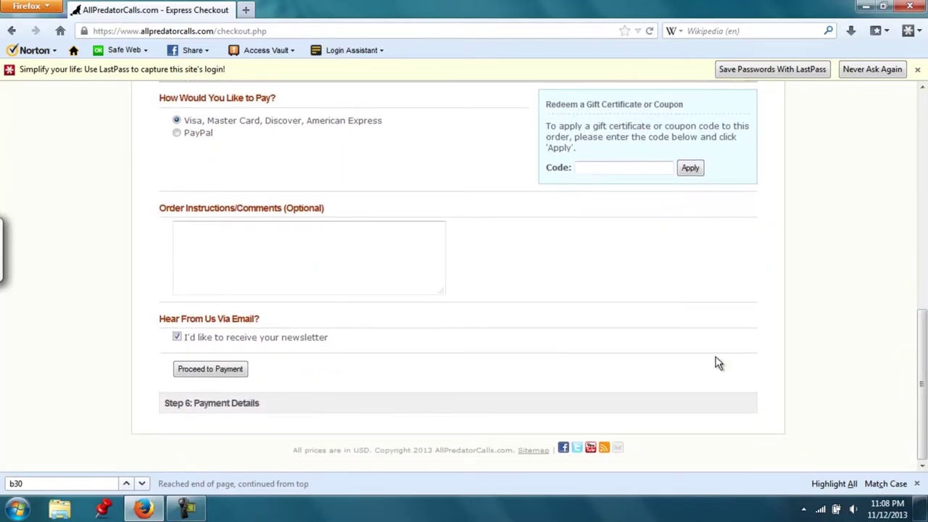
left_click(229, 369)
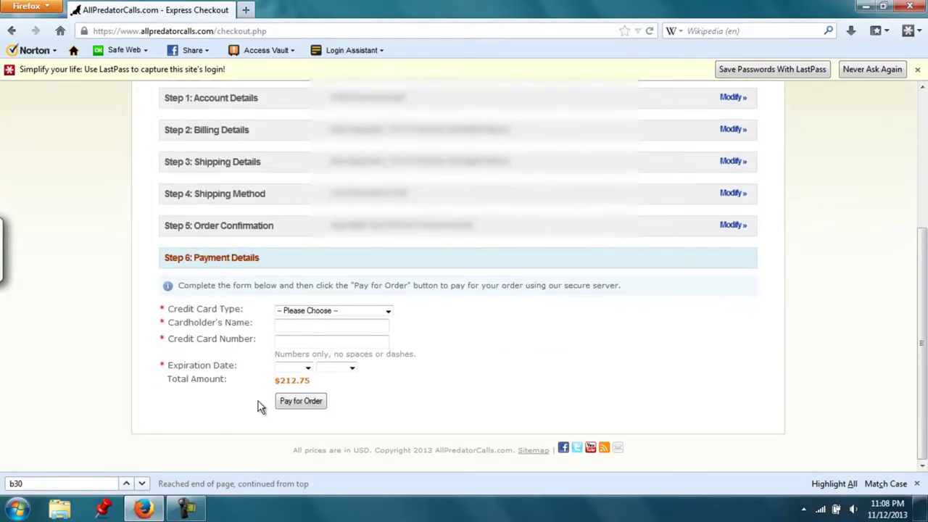
Pick the credit card type and pay for the $212.75 order.
left_click(388, 315)
left_click(334, 320)
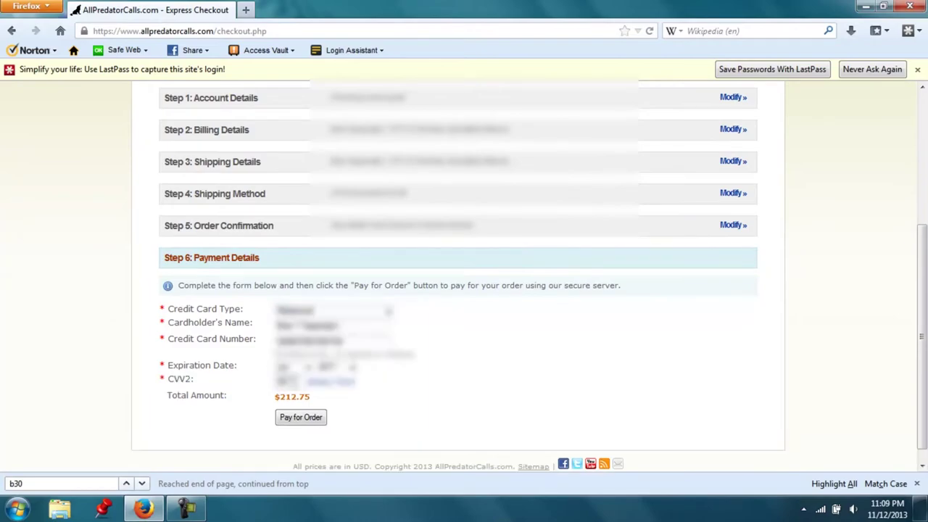
left_click(317, 421)
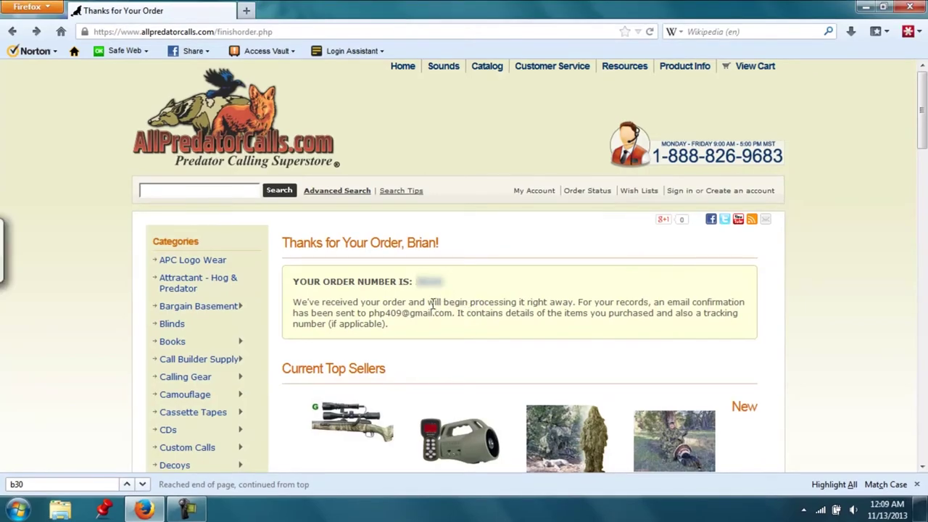
Select the new order number, then open FOXPRO Sound Submittal from the Sounds menu.
double_click(416, 281)
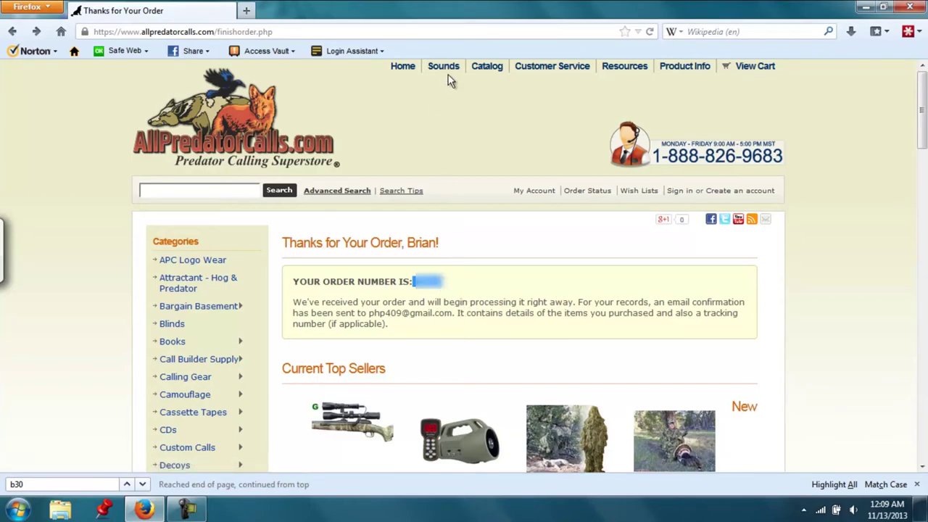
mouse_move(452, 72)
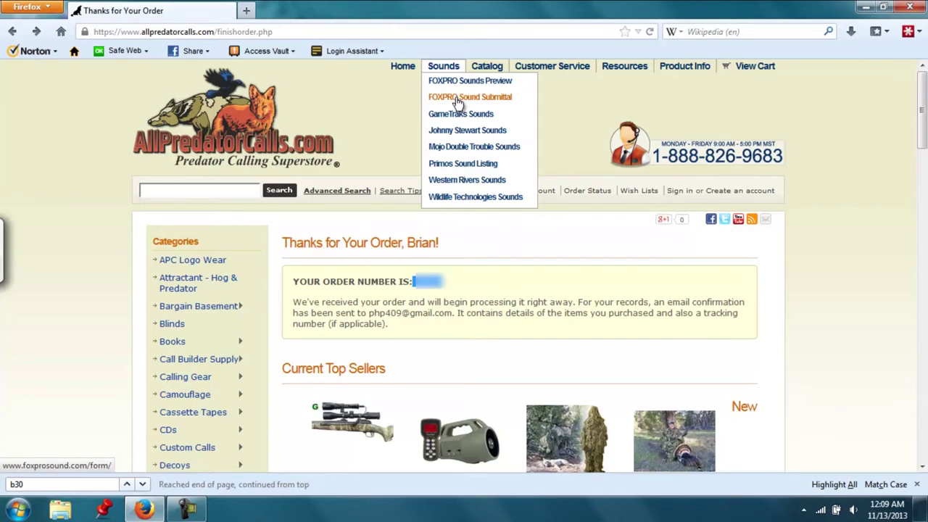
left_click(458, 100)
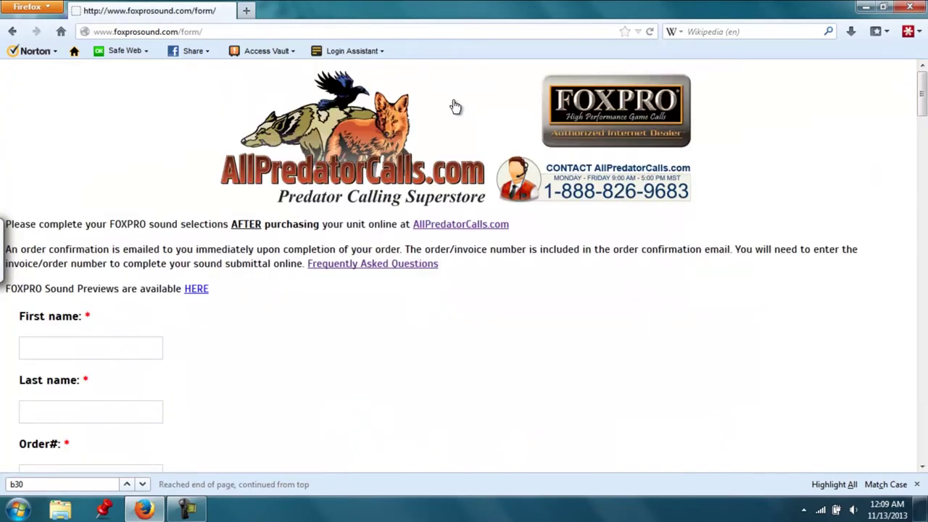
Fill the order number from a saved entry and return to the first name field.
left_click_drag(923, 95, 923, 117)
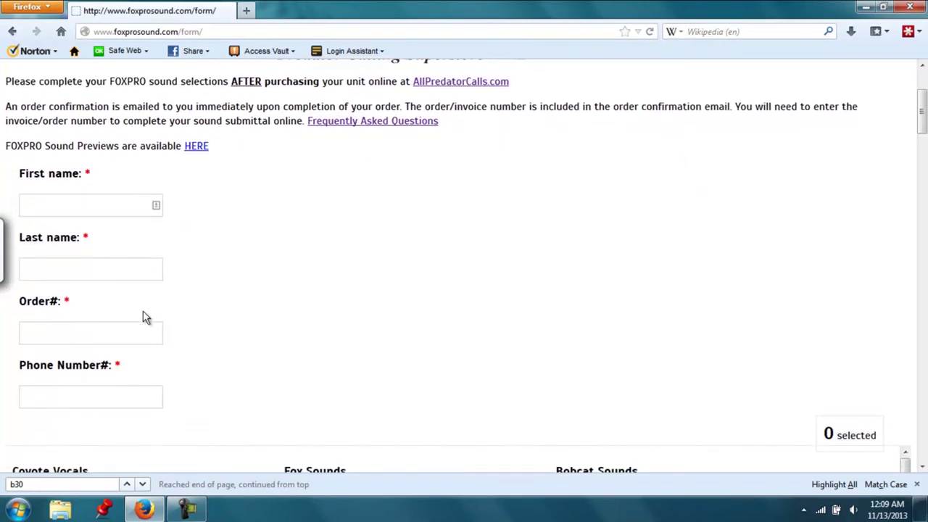
left_click(133, 335)
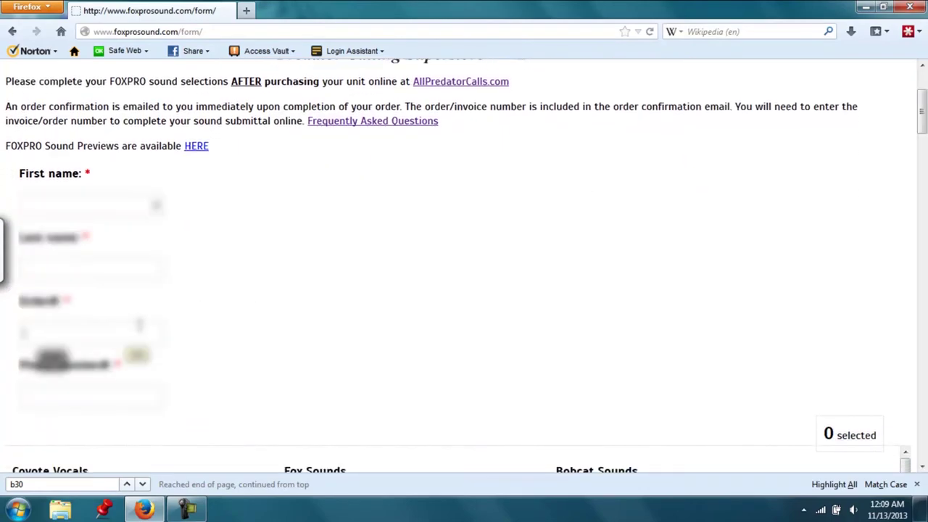
left_click(138, 352)
left_click(120, 203)
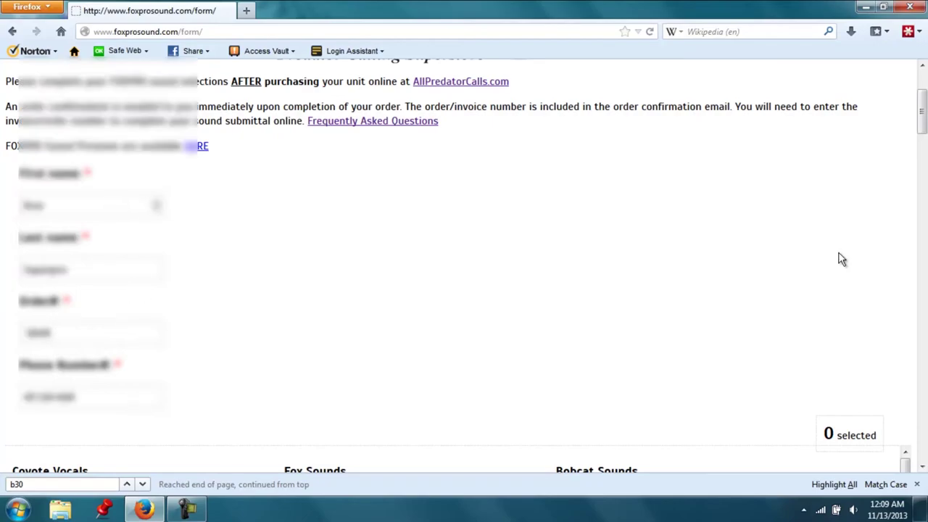
left_click_drag(922, 126, 922, 171)
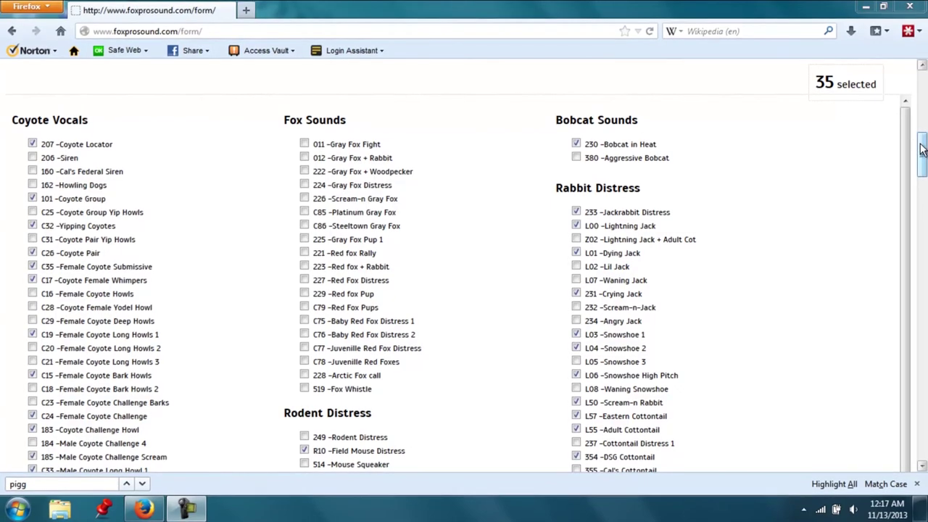
Enter the captcha security code at the bottom of the form and submit it.
left_click_drag(921, 155, 914, 397)
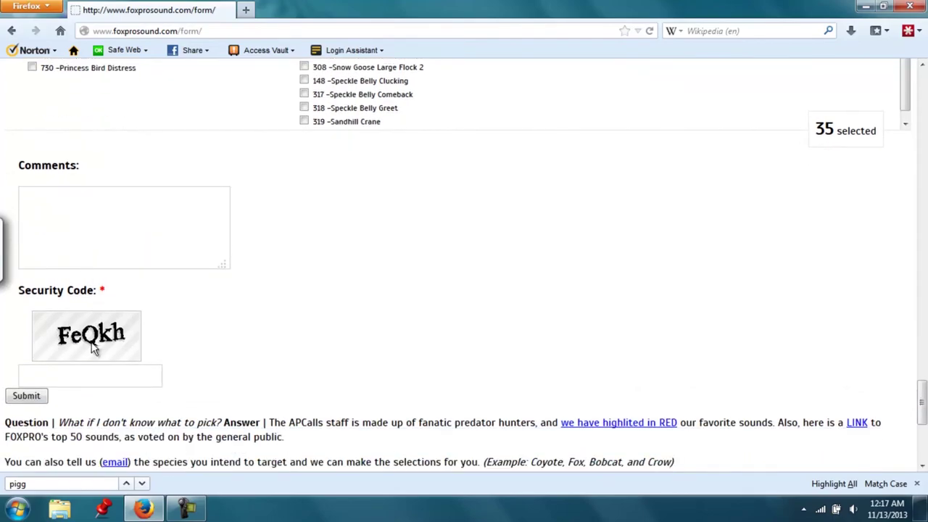
left_click(91, 374)
type("FeQkh")
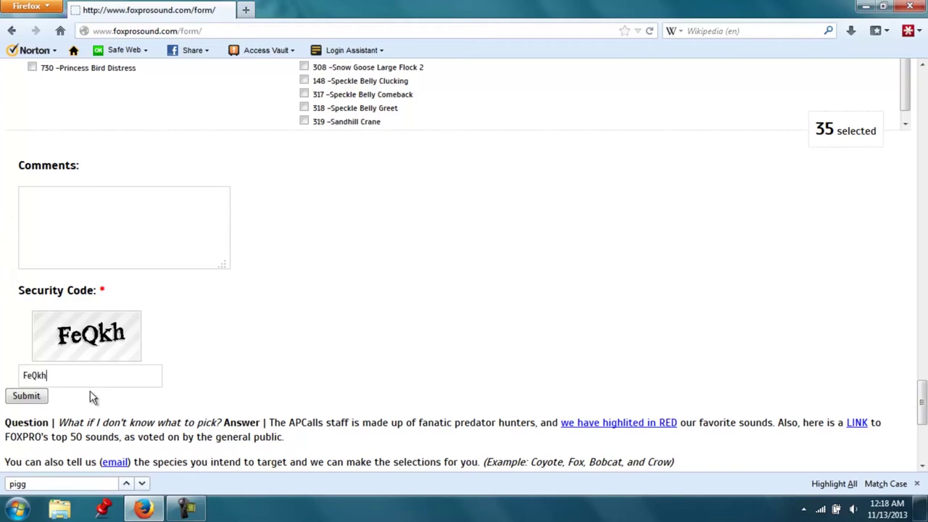
left_click(37, 400)
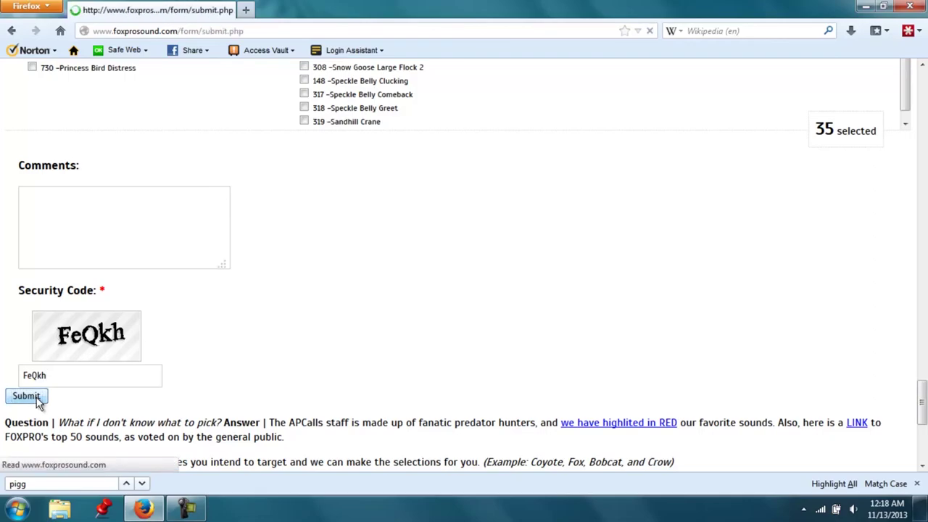